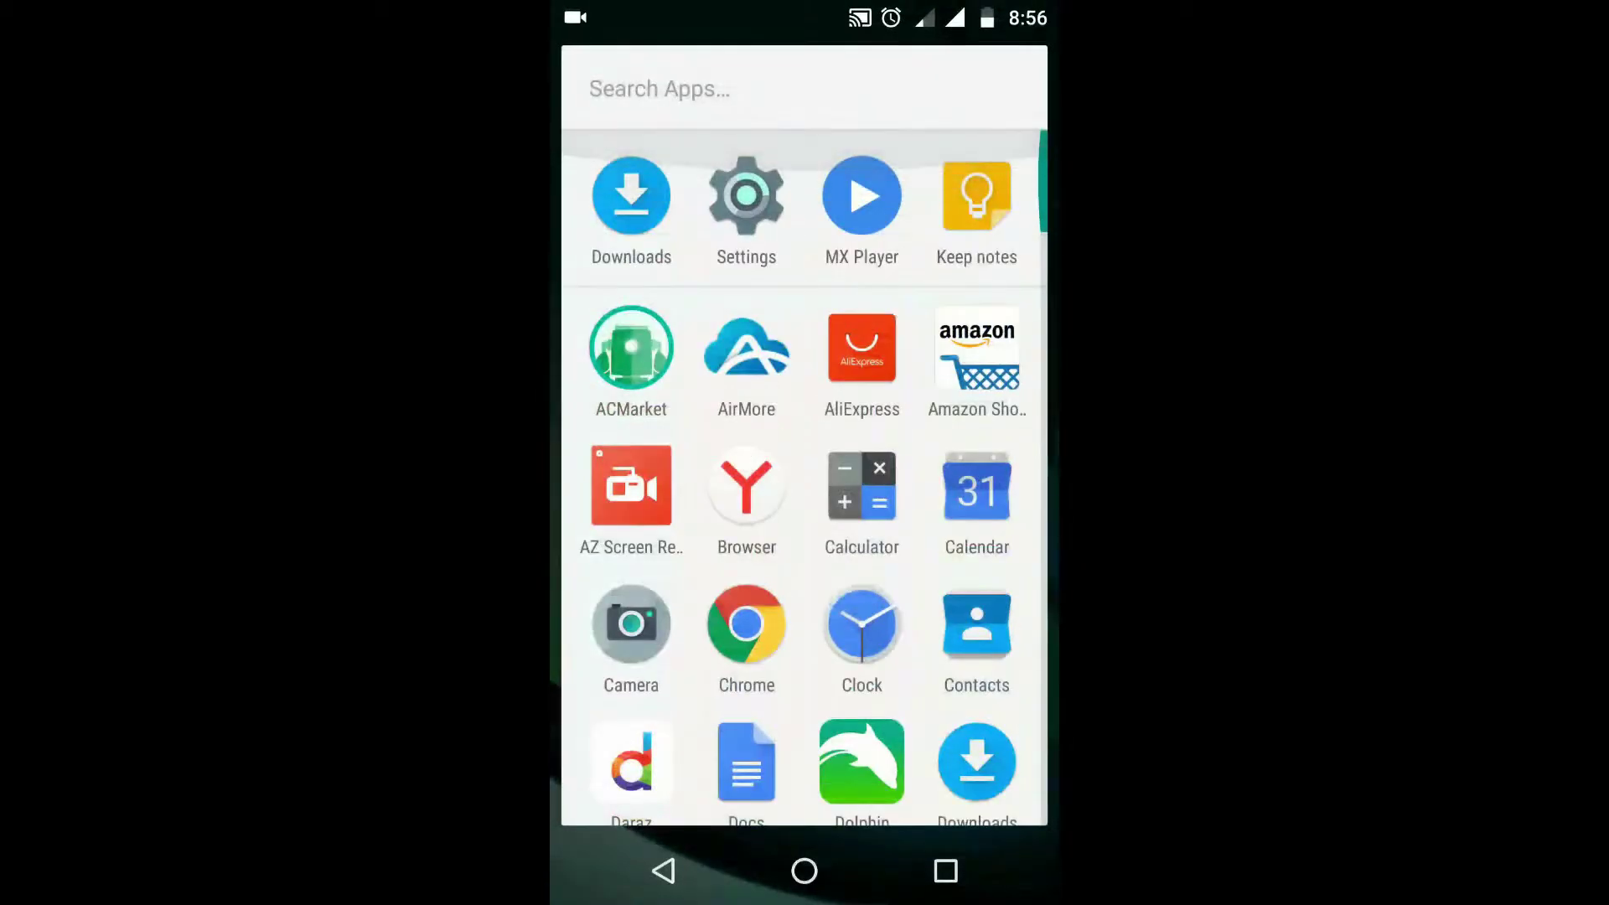
# Step: Find Parrot voice recorder via the launcher's app search ('Par'), launch it and show its extra options
pyautogui.click(660, 89)
pyautogui.write('Par')
pyautogui.click(629, 197)
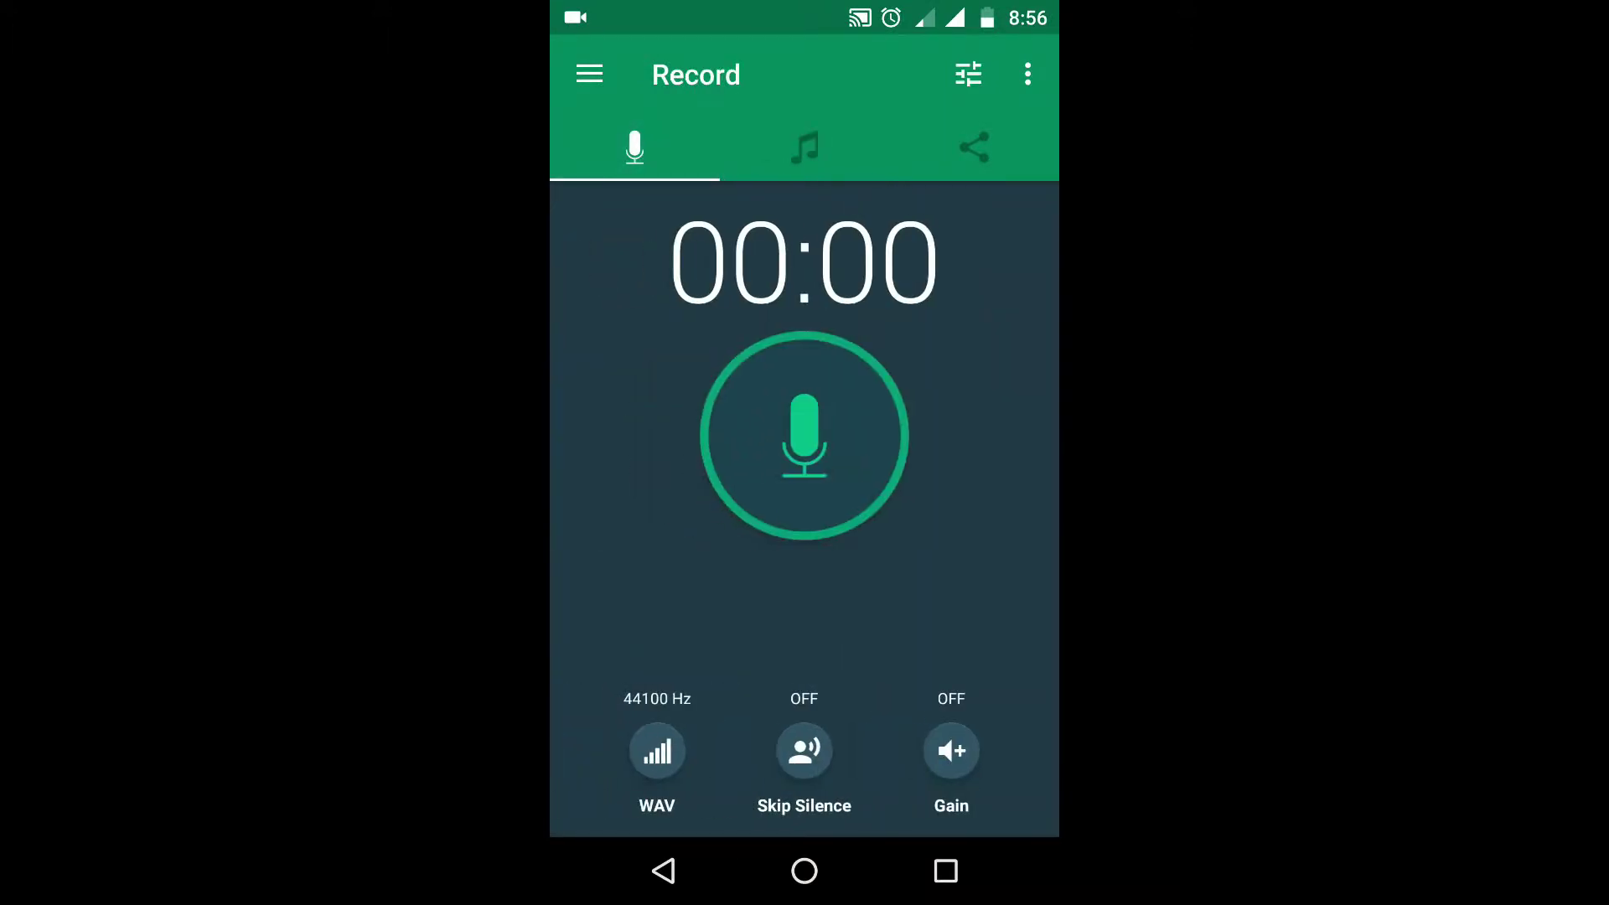
pyautogui.click(1028, 75)
# Step: Open Settings > Recording > Quality and review the Recording Format, keeping WAV
pyautogui.click(847, 137)
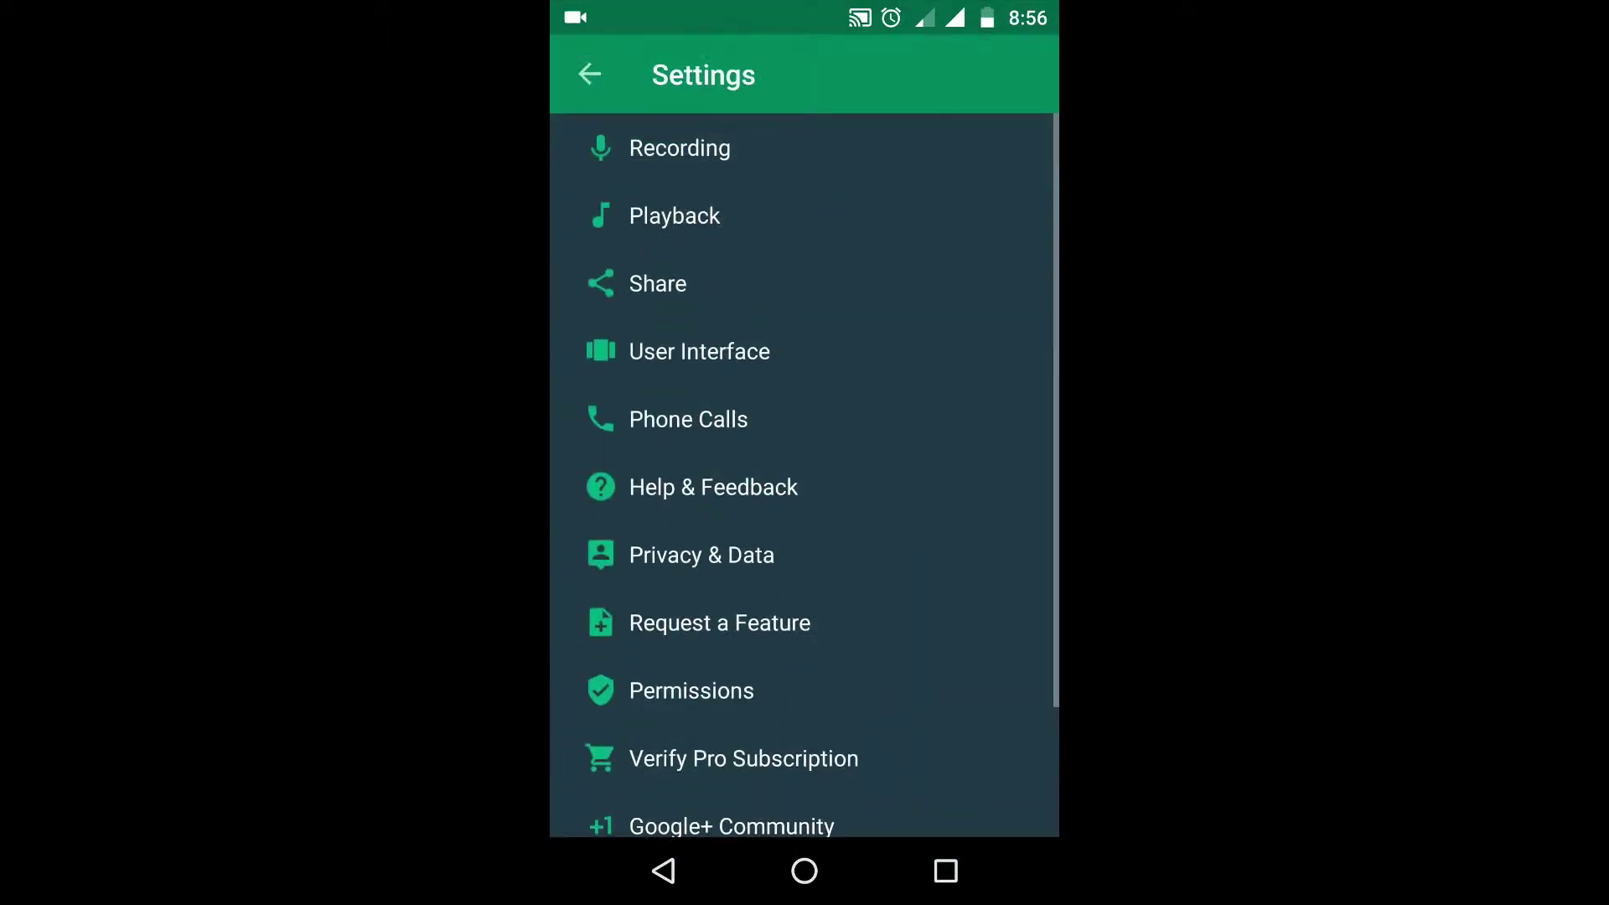
pyautogui.scroll(-2, 805, 478)
pyautogui.scroll(3, 805, 478)
pyautogui.click(680, 147)
pyautogui.click(805, 165)
pyautogui.click(880, 165)
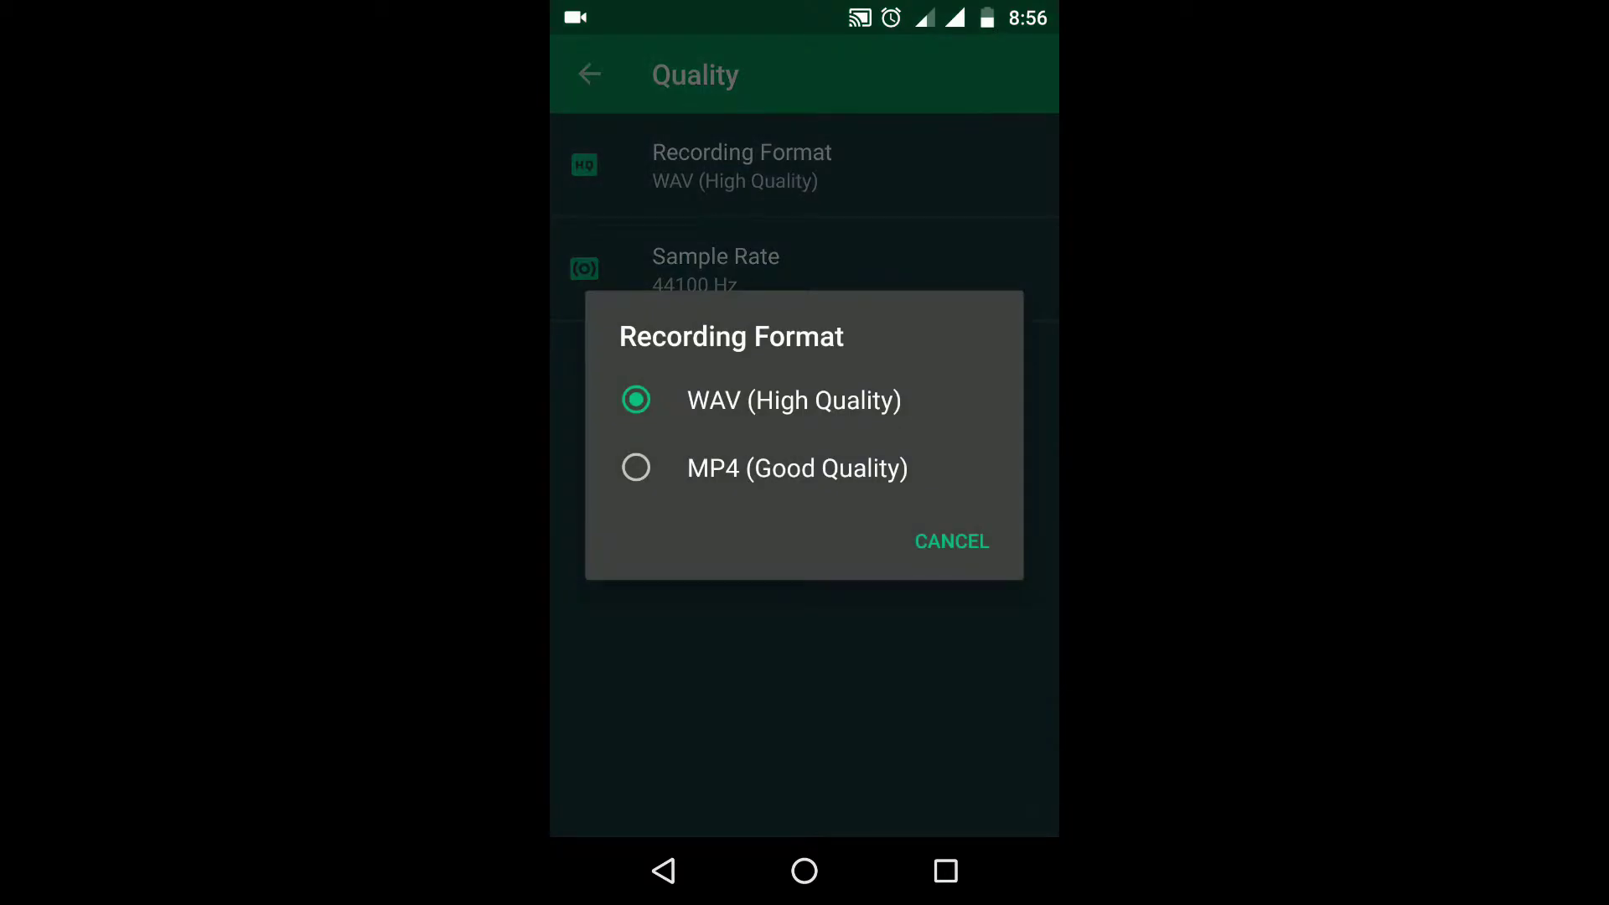
pyautogui.click(952, 540)
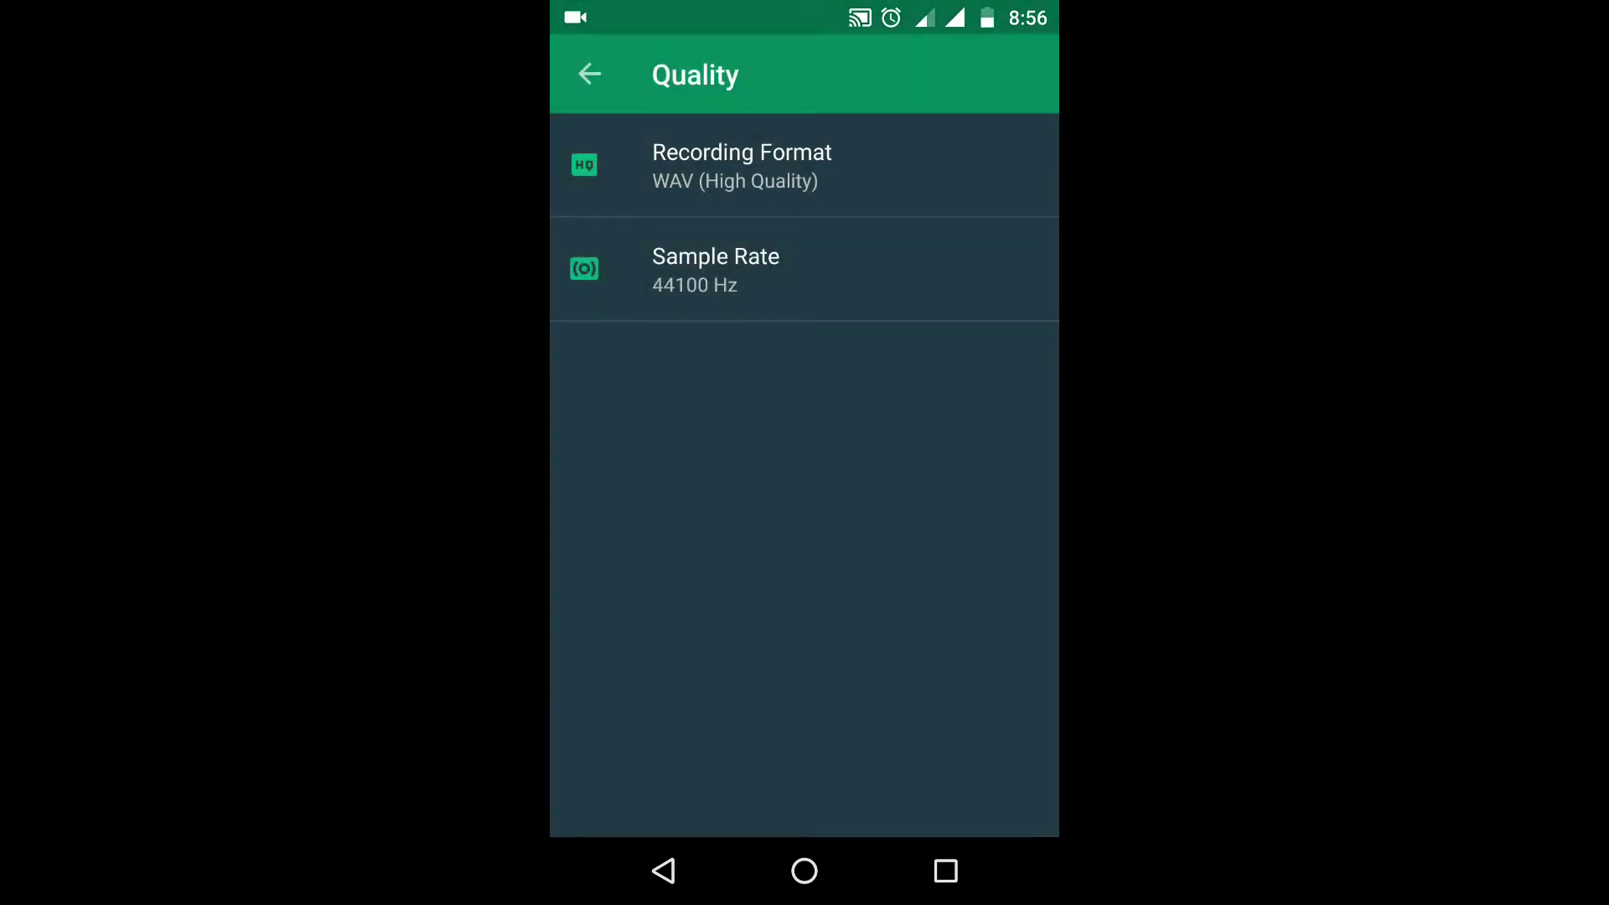
# Step: Set the sample rate to 8000 Hz, then back to 44100 Hz
pyautogui.click(804, 269)
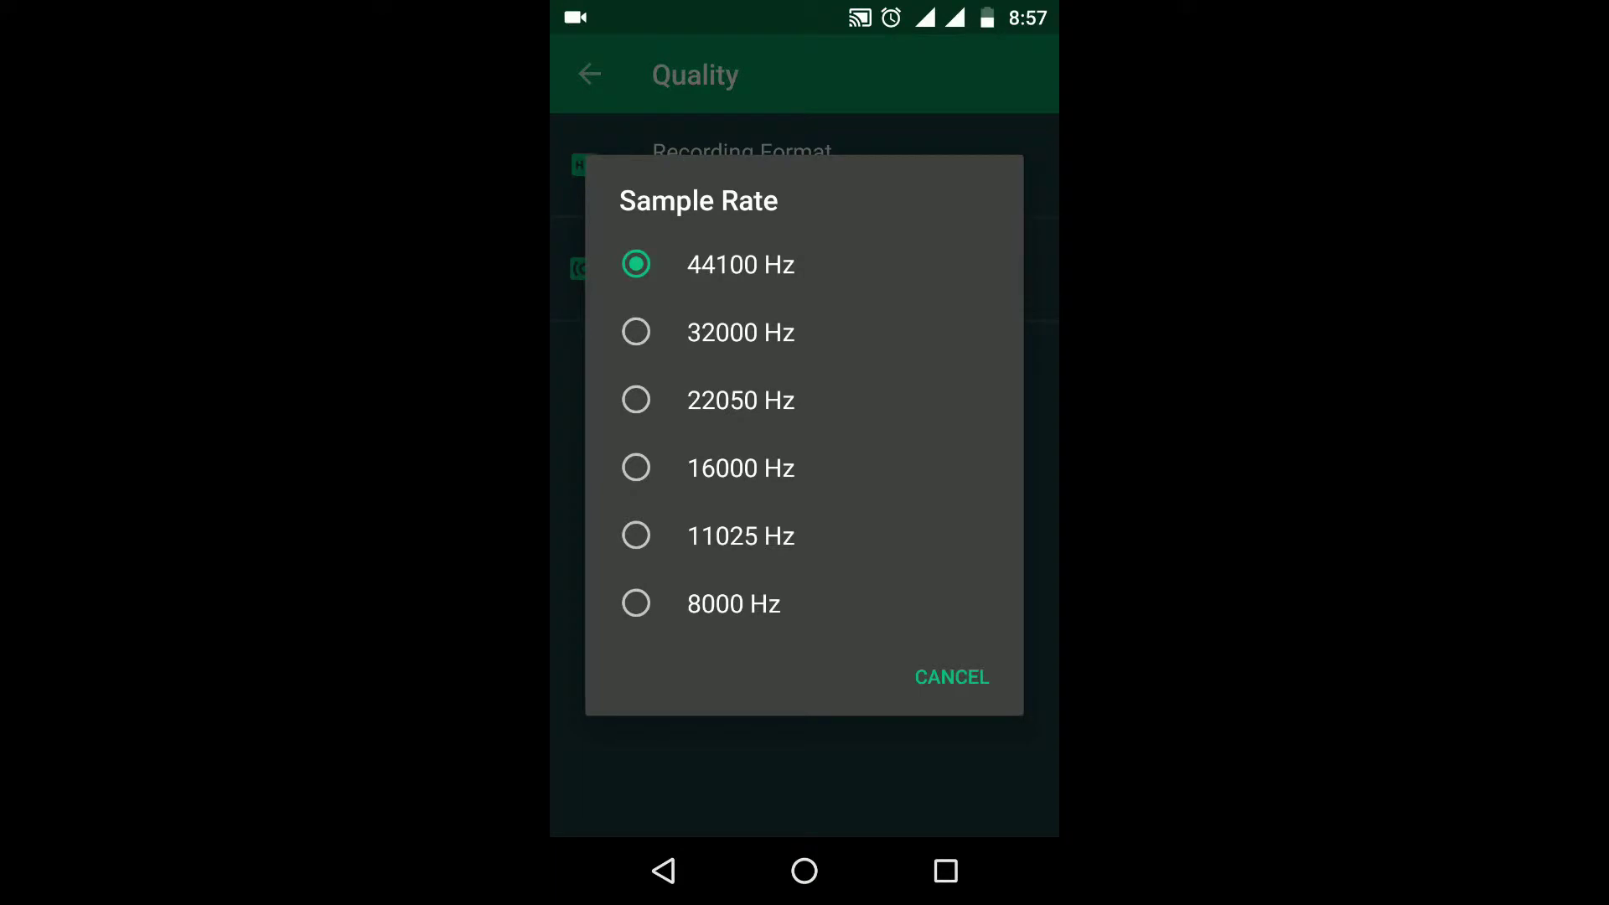
pyautogui.click(733, 604)
pyautogui.click(920, 279)
pyautogui.click(741, 264)
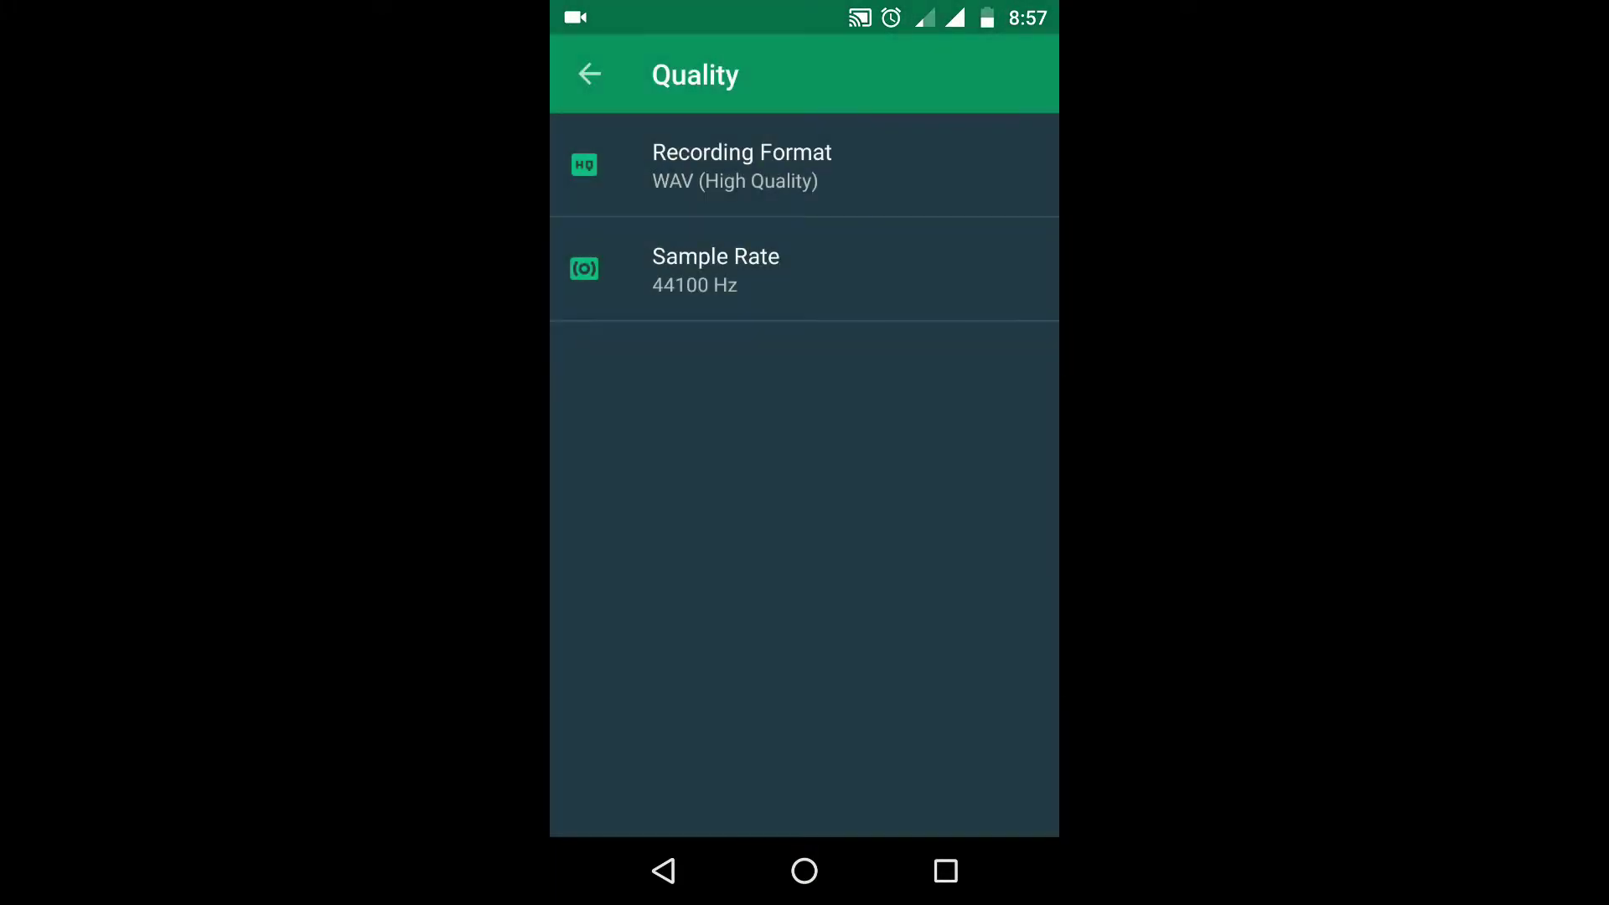
pyautogui.click(664, 870)
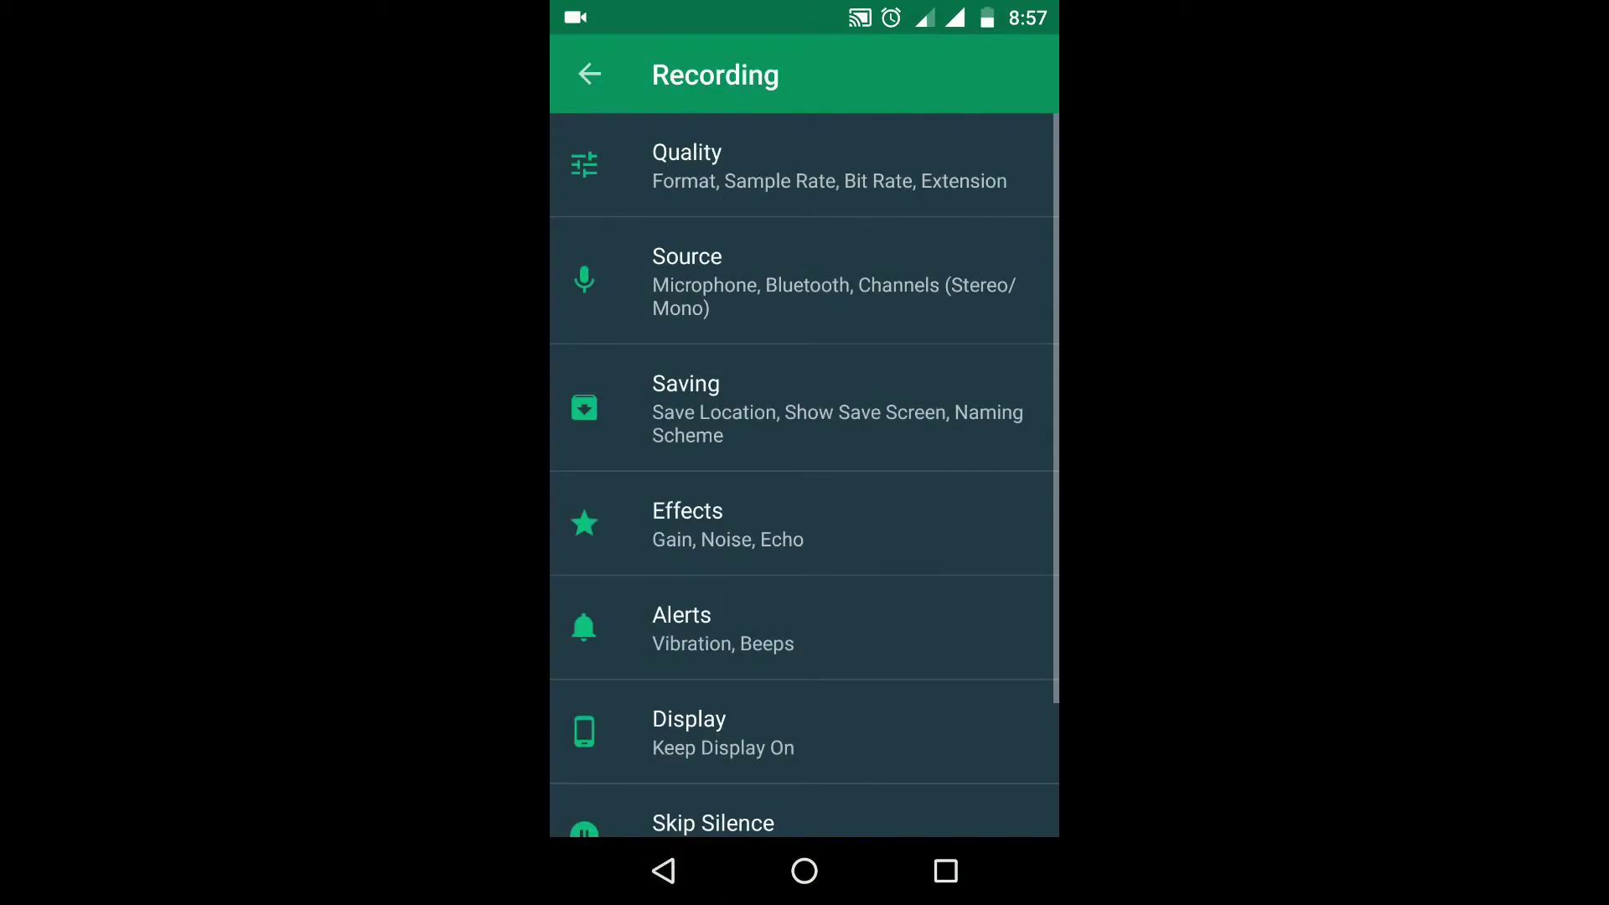
# Step: Look through the Source, Saving and Effects settings pages without changing anything
pyautogui.click(804, 281)
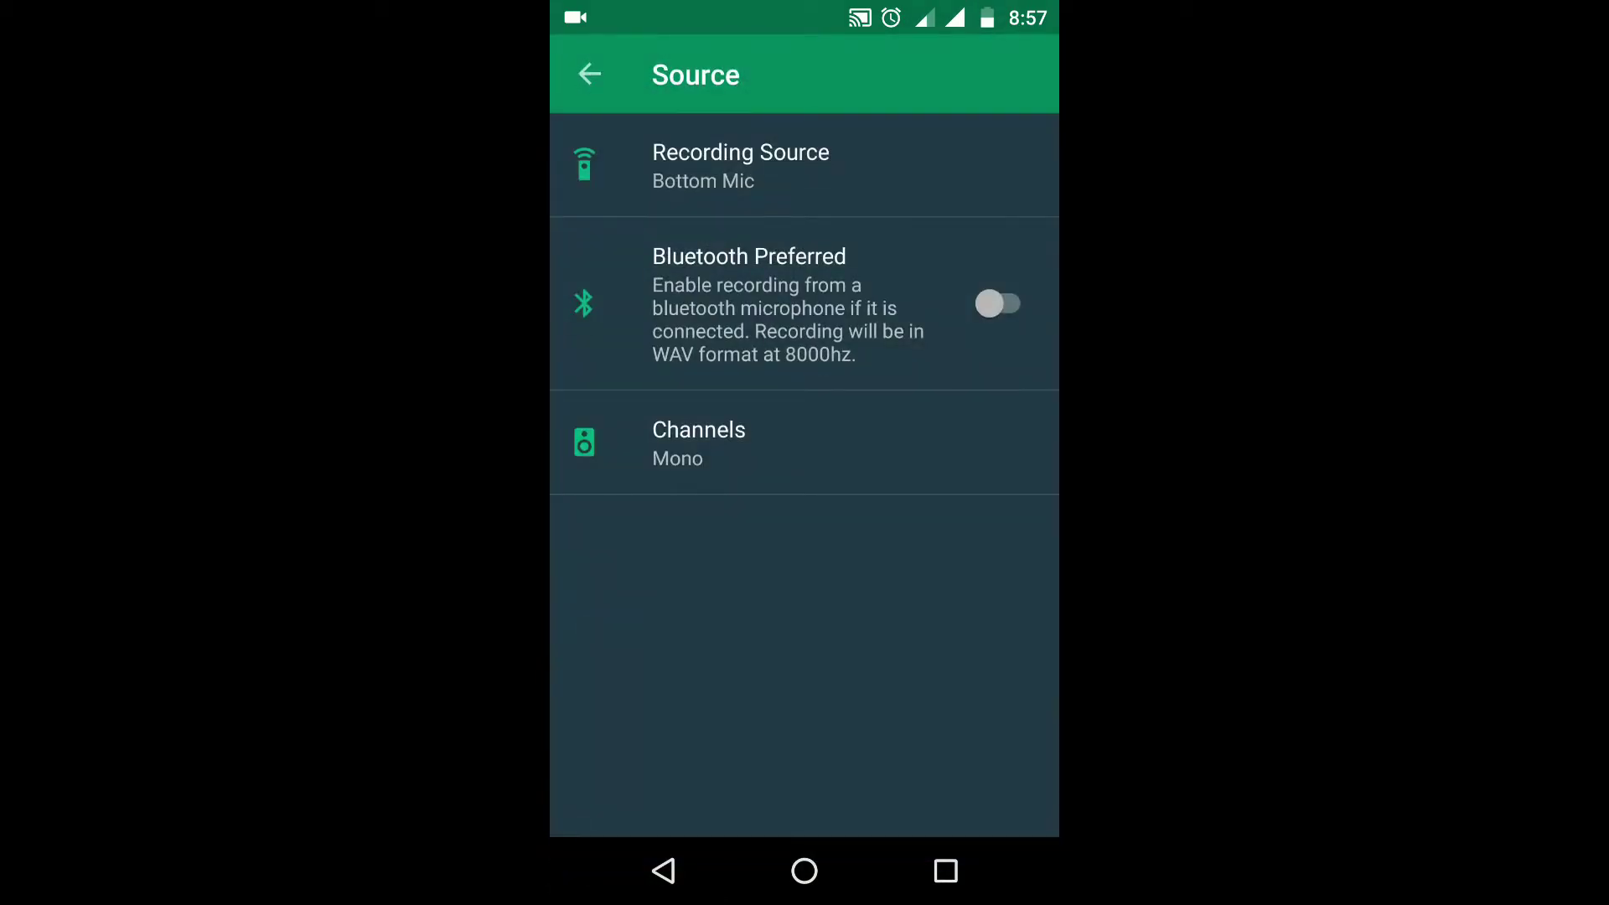
pyautogui.click(663, 870)
pyautogui.click(830, 403)
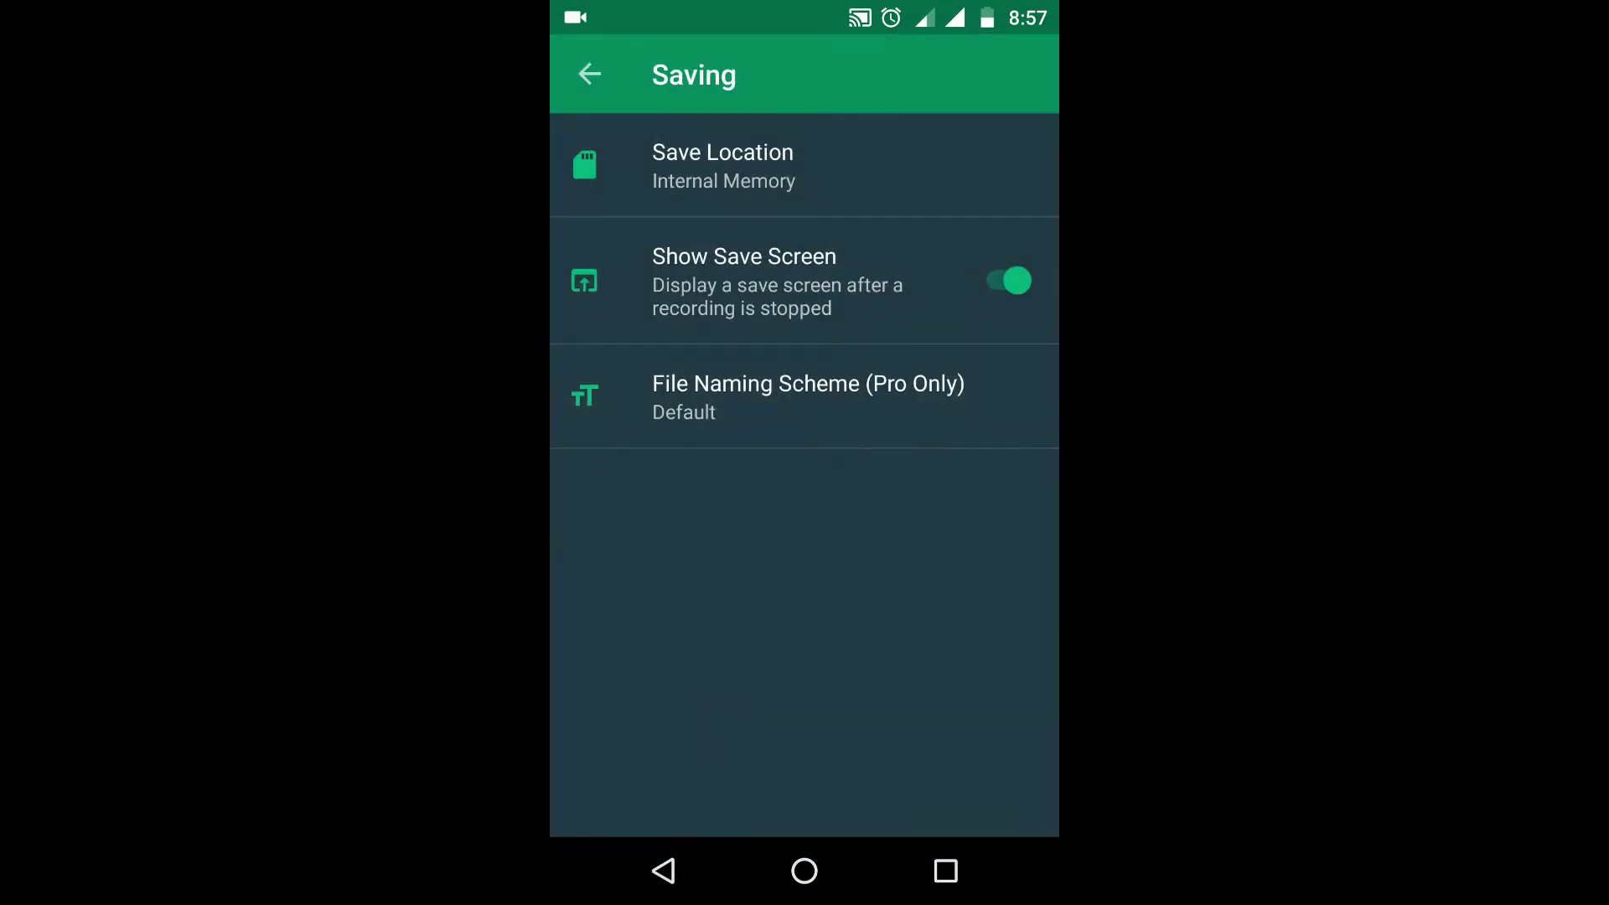
pyautogui.click(664, 870)
pyautogui.click(880, 526)
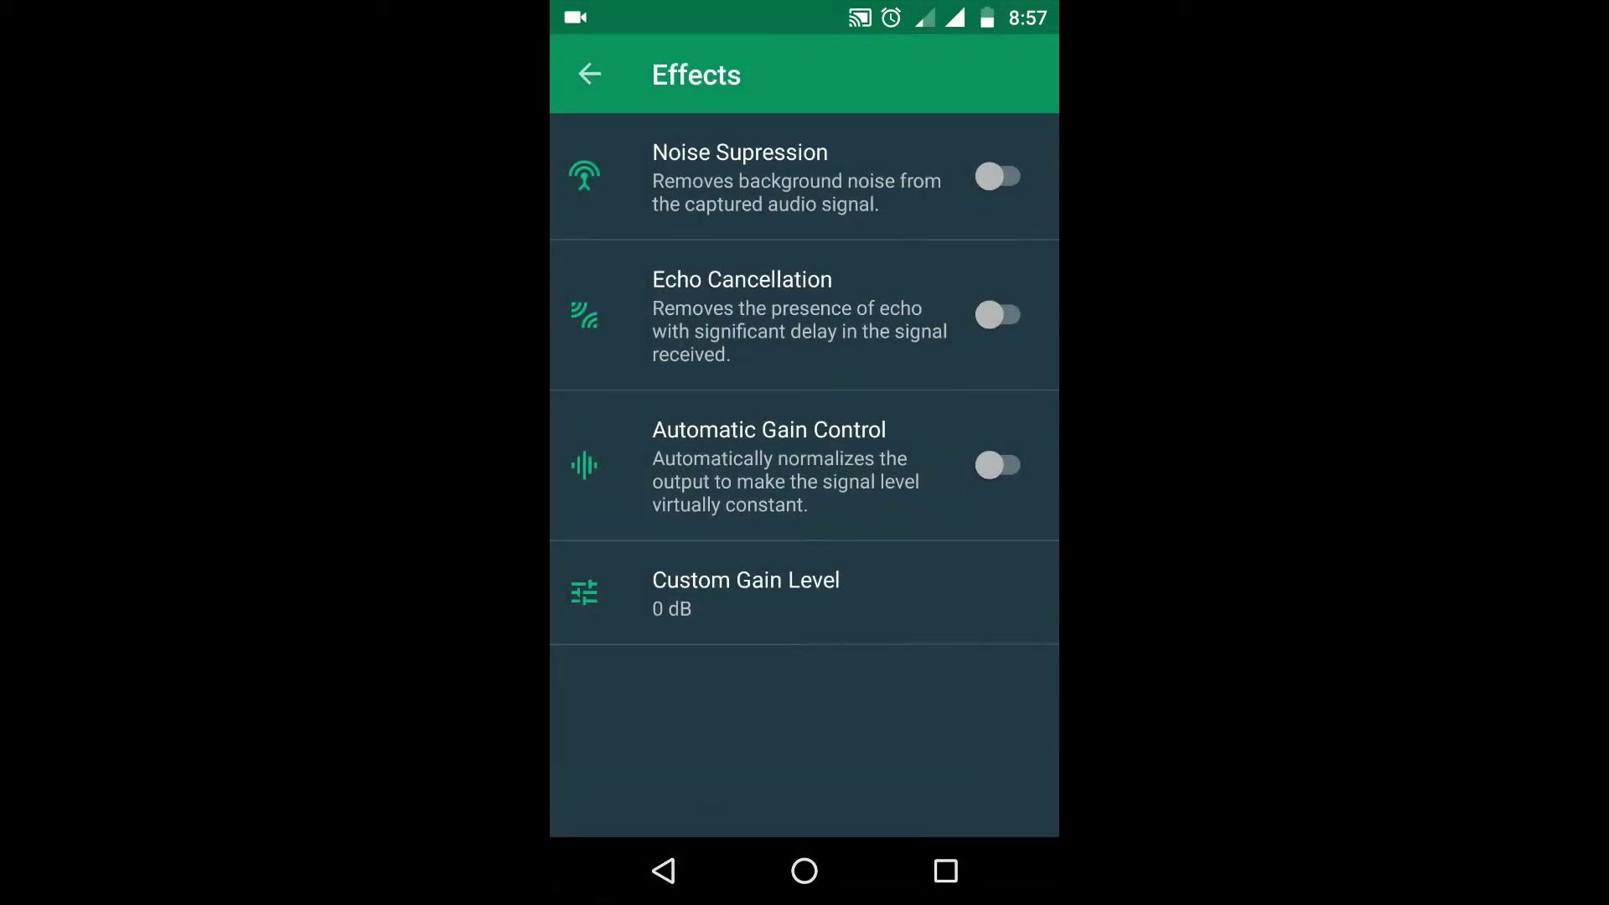
pyautogui.click(664, 870)
# Step: Switch on noise suppression, echo cancellation and automatic gain control, then review Alerts
pyautogui.click(863, 528)
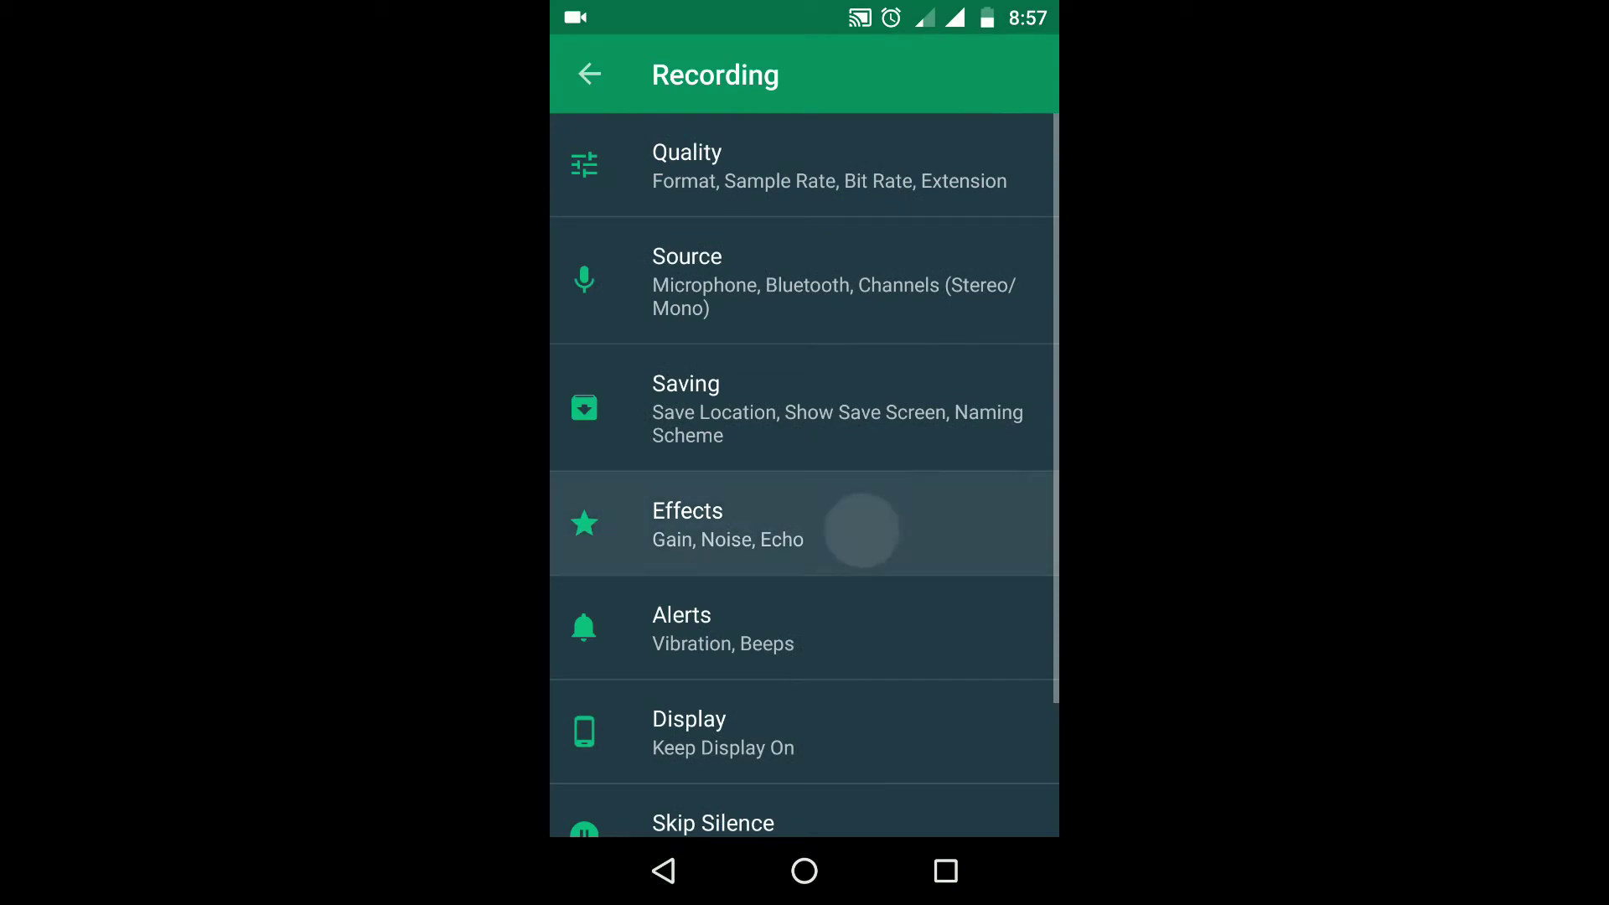
pyautogui.click(997, 178)
pyautogui.click(997, 315)
pyautogui.click(998, 465)
pyautogui.click(663, 870)
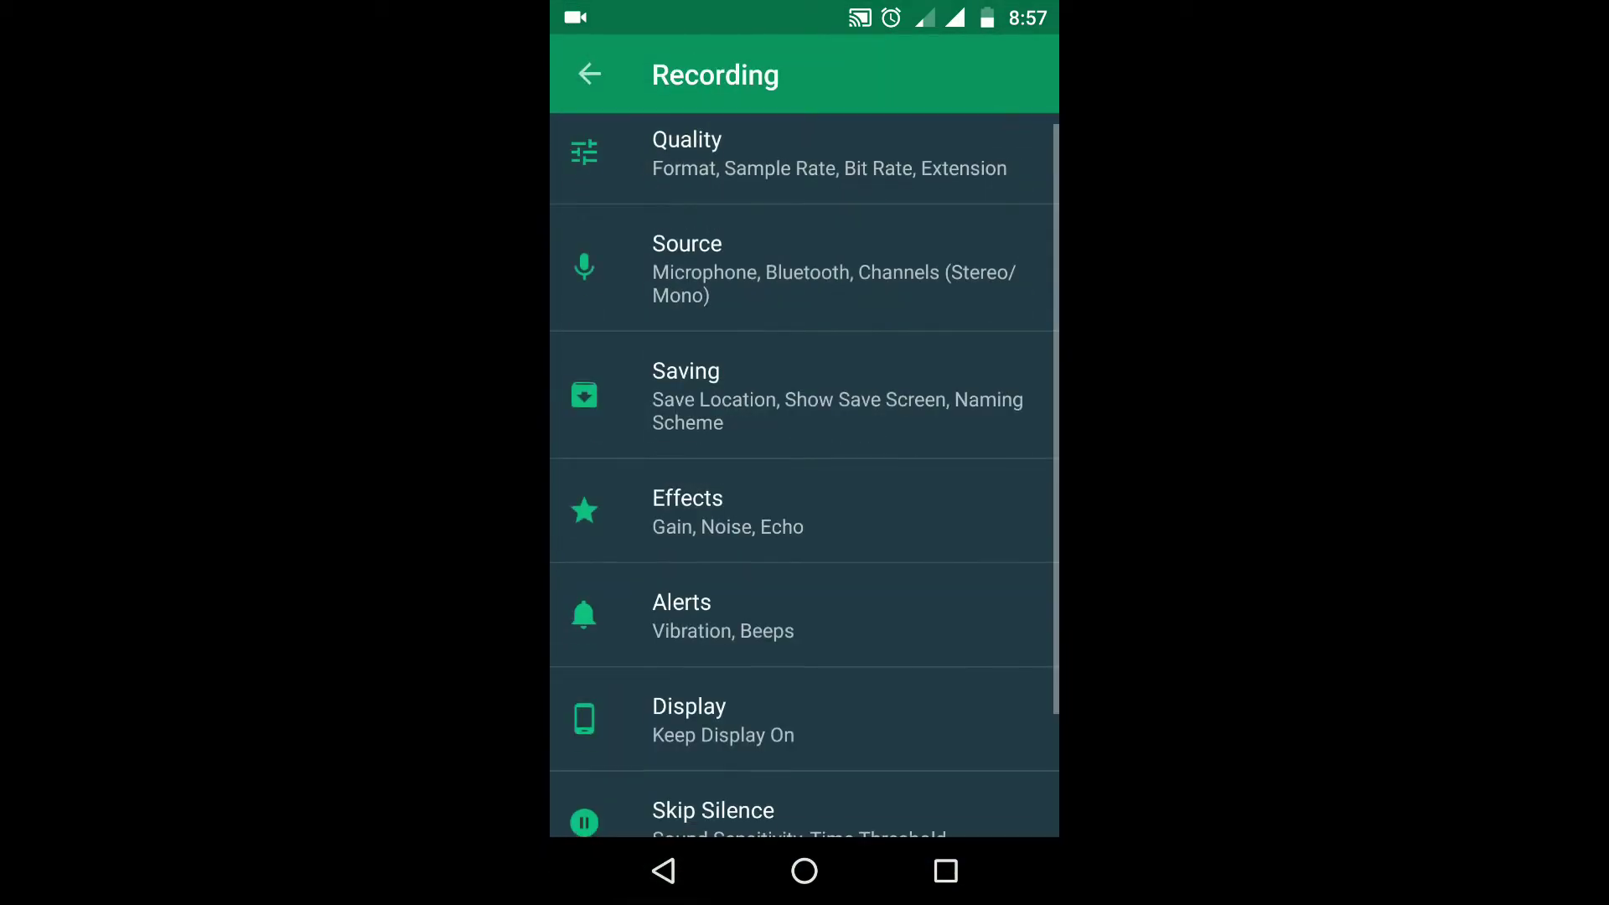
pyautogui.scroll(-2, 805, 503)
pyautogui.click(893, 475)
pyautogui.click(664, 870)
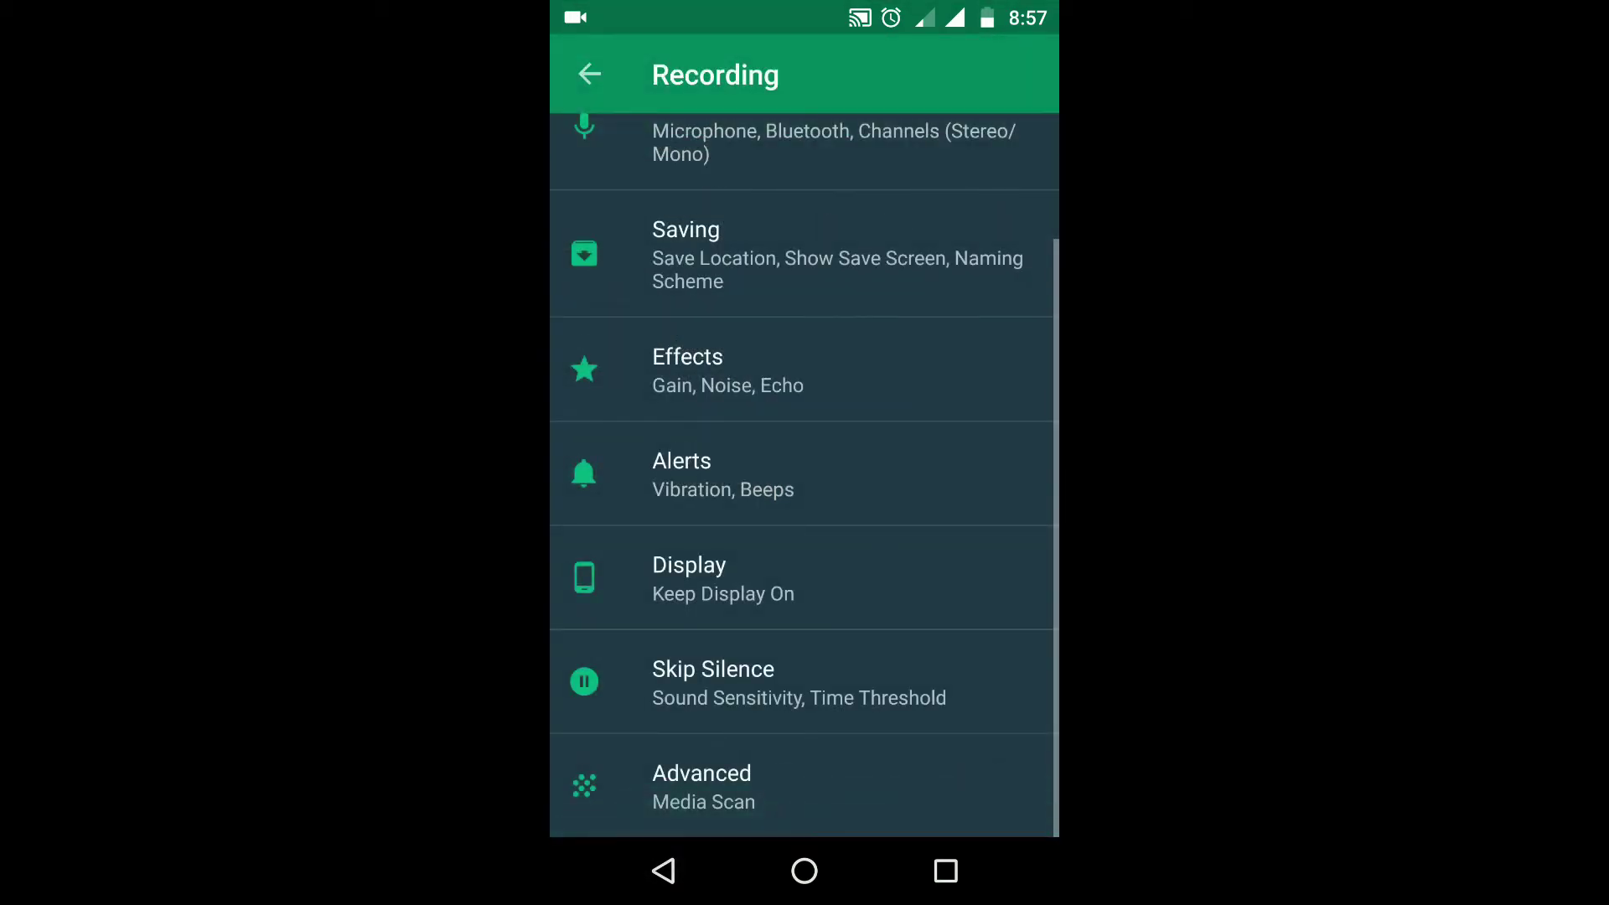
pyautogui.scroll(2, 805, 476)
# Step: View the Share settings, go back to the Record screen (WAV, 44100 Hz) and pull down the notification shade
pyautogui.click(664, 870)
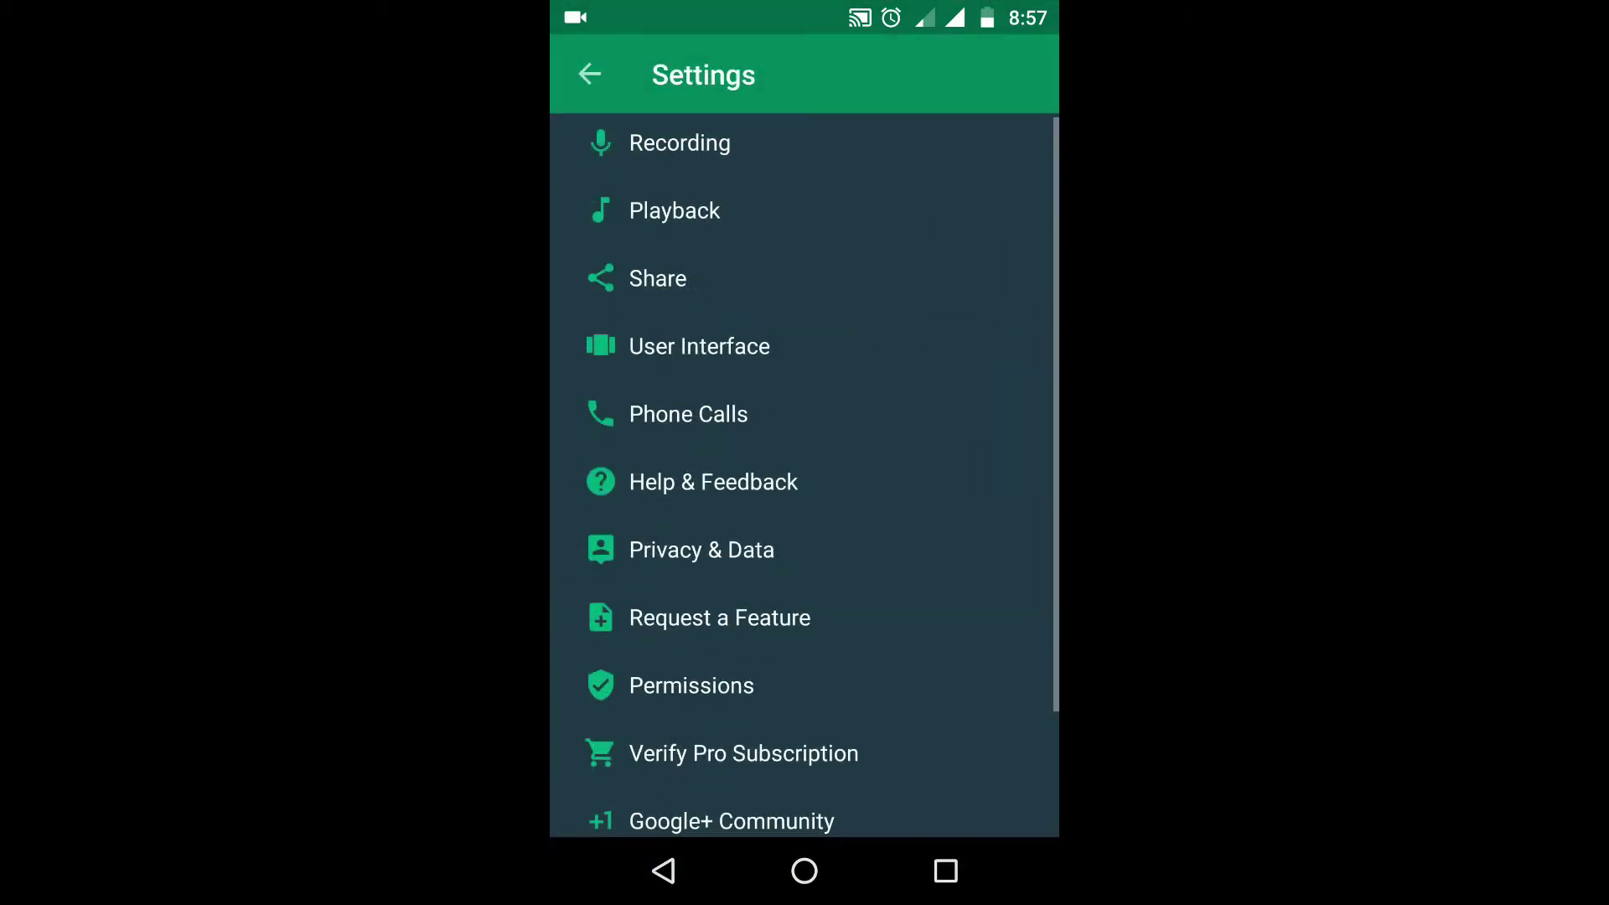
pyautogui.scroll(-2, 805, 475)
pyautogui.scroll(2, 806, 476)
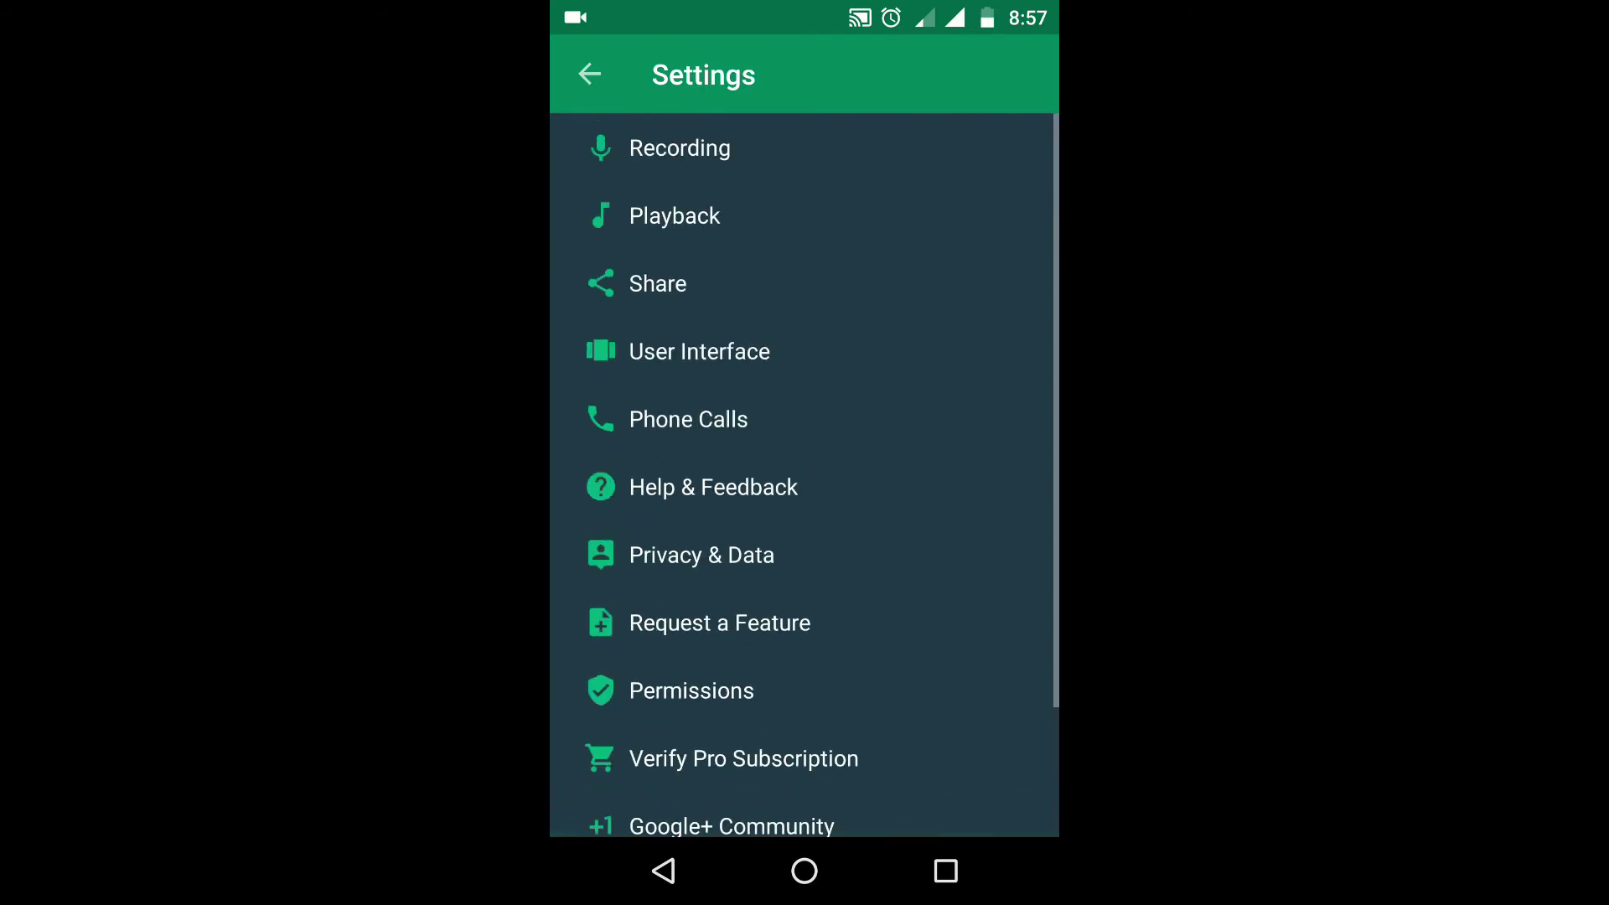
pyautogui.click(658, 277)
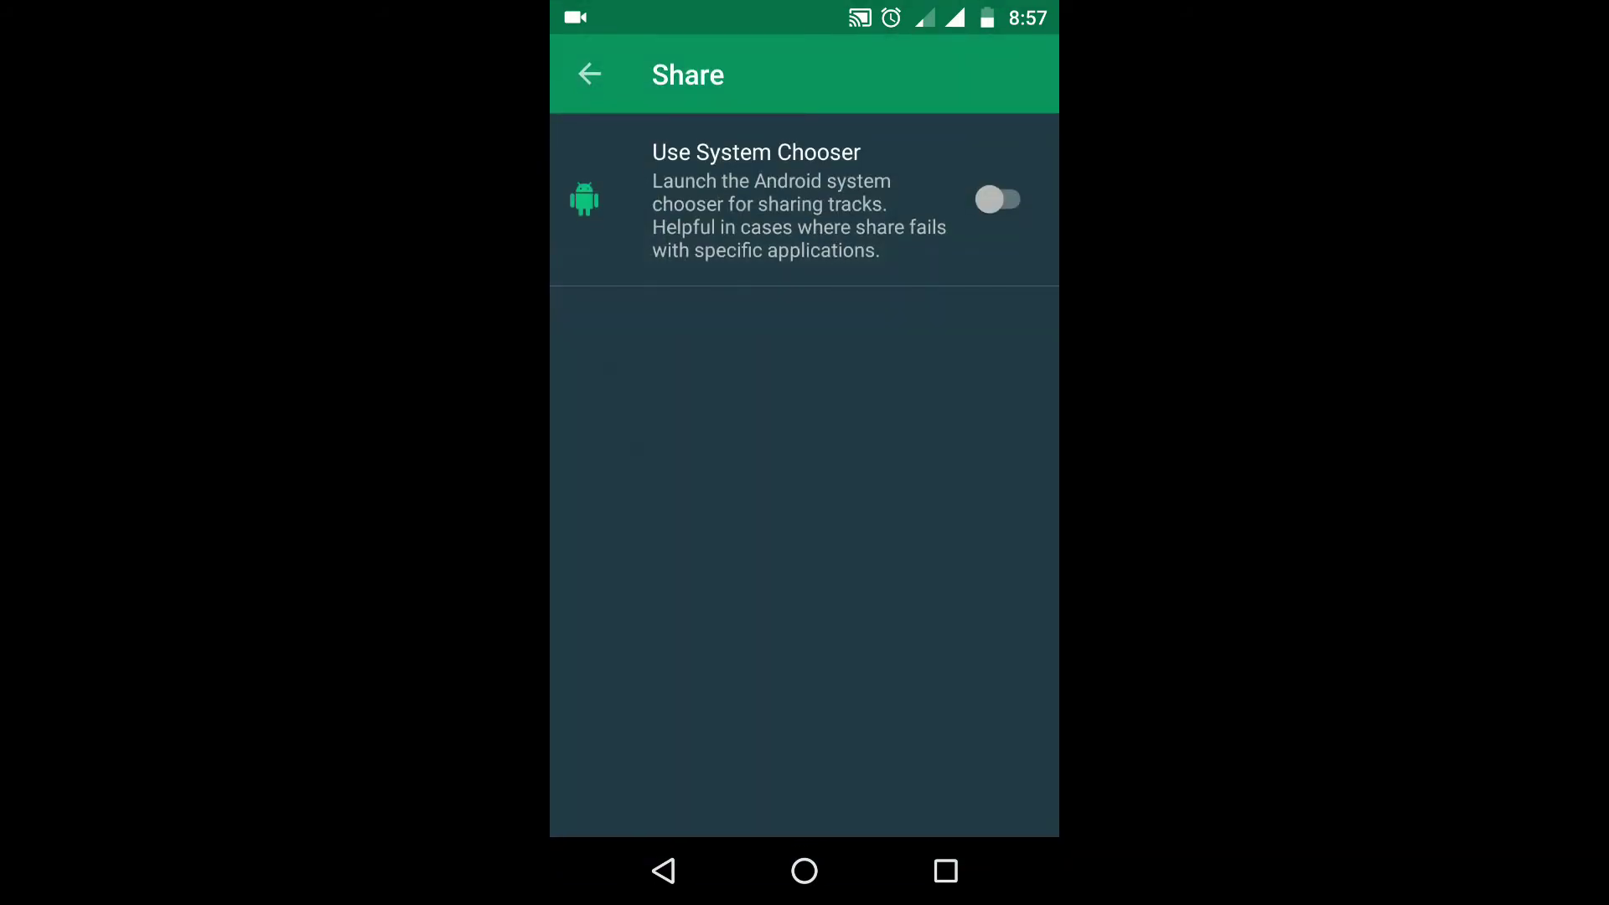
pyautogui.click(664, 870)
pyautogui.click(665, 870)
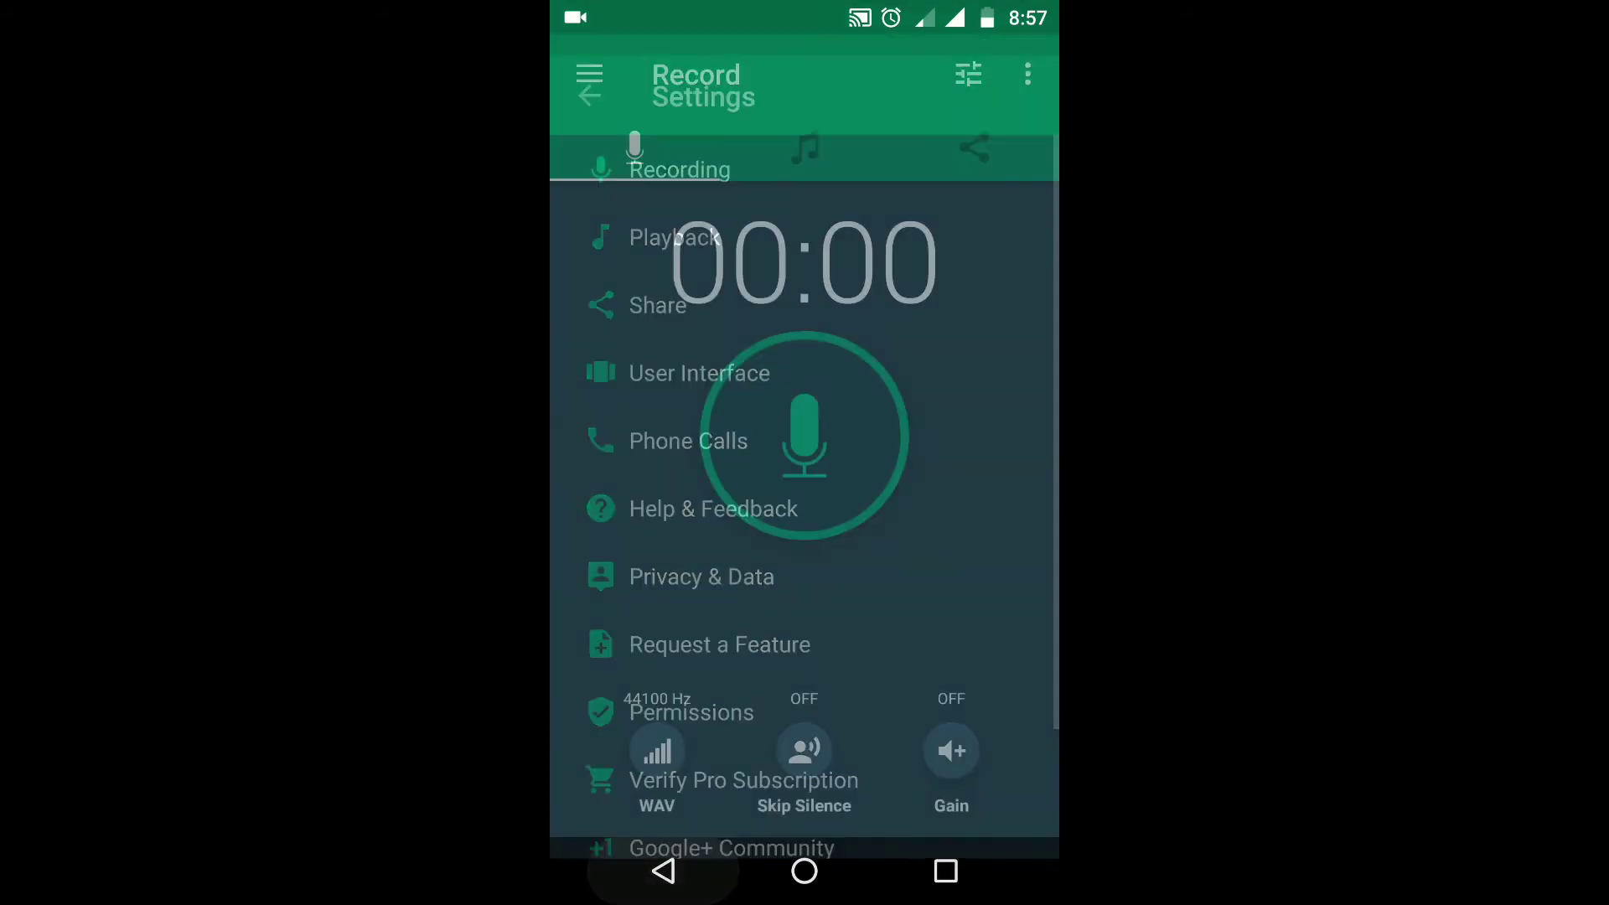
pyautogui.moveTo(804, 12); pyautogui.dragTo(805, 378)
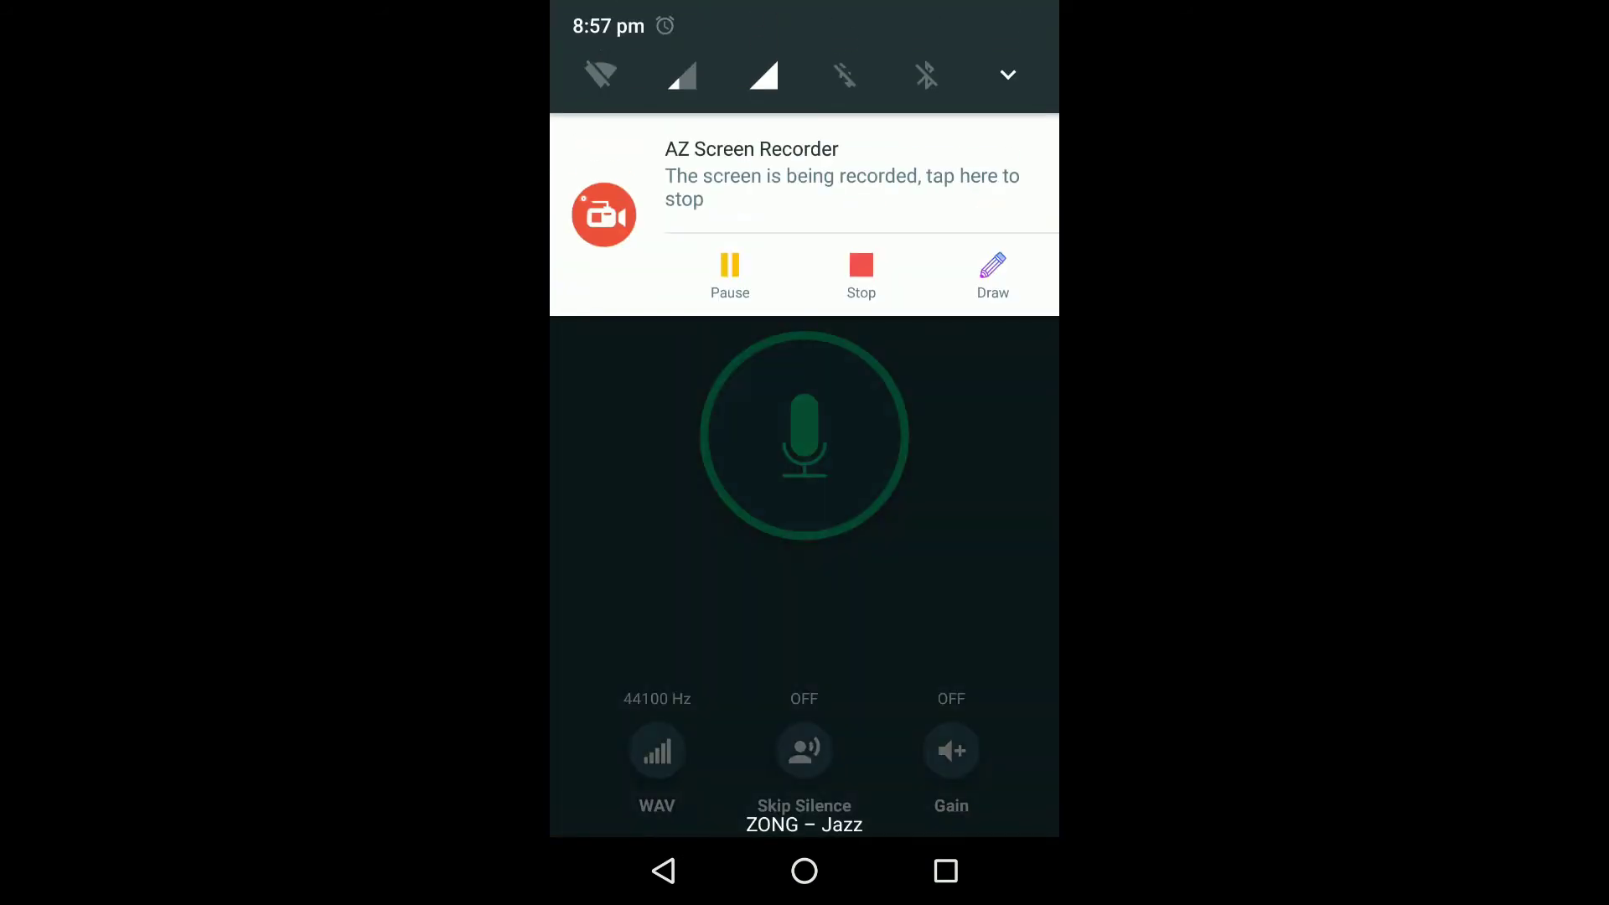